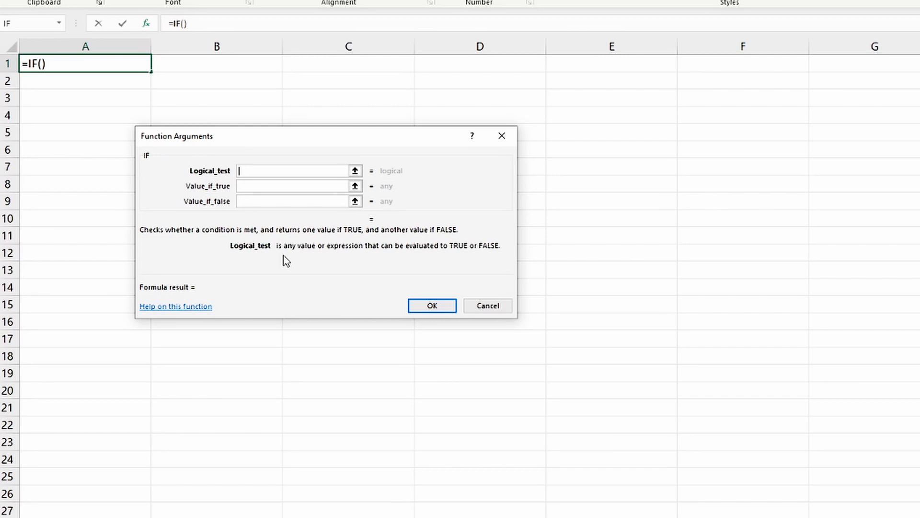
# Dismiss the IF function arguments without inserting the formula, and enter the question "What is 5+6" in cell A2
pyautogui.click(498, 305)
pyautogui.click(101, 81)
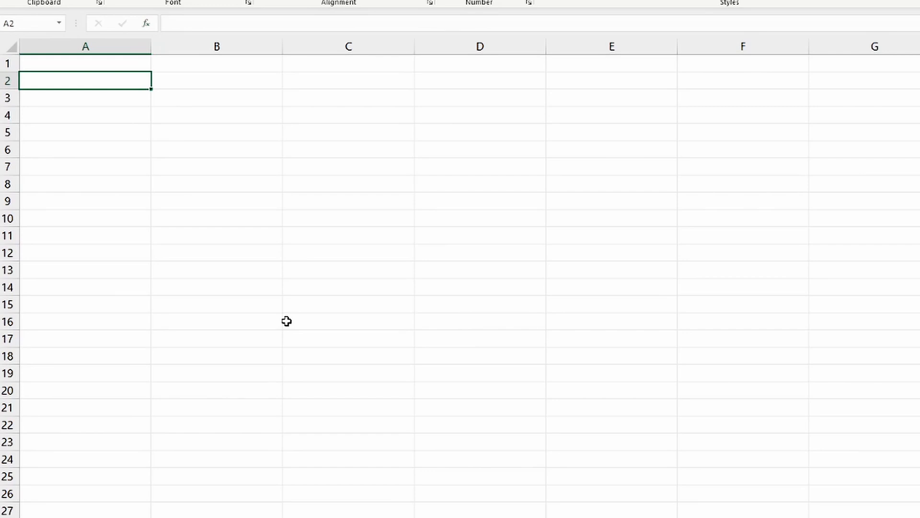
pyautogui.write('What is')
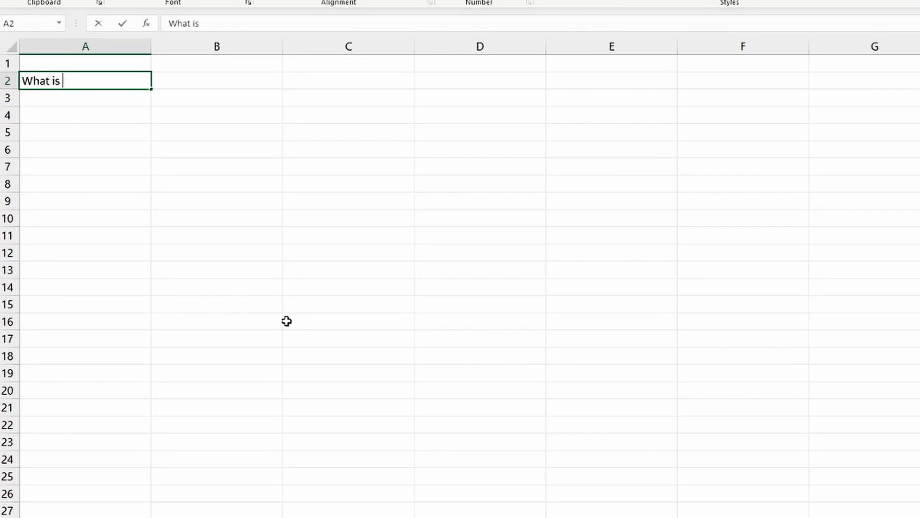
pyautogui.write(' 5+6')
# Apply Thick Outside Borders to cell B2 to mark it as the answer box
pyautogui.click(238, 86)
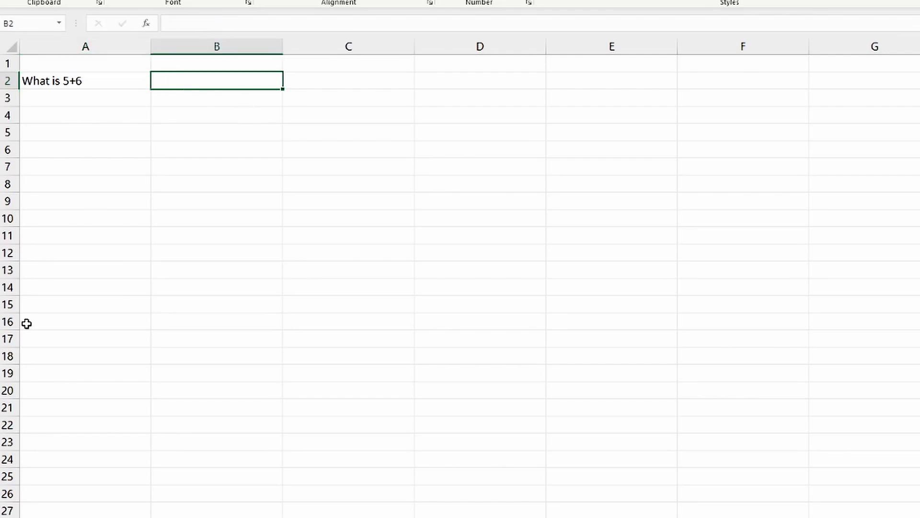
pyautogui.click(220, 4)
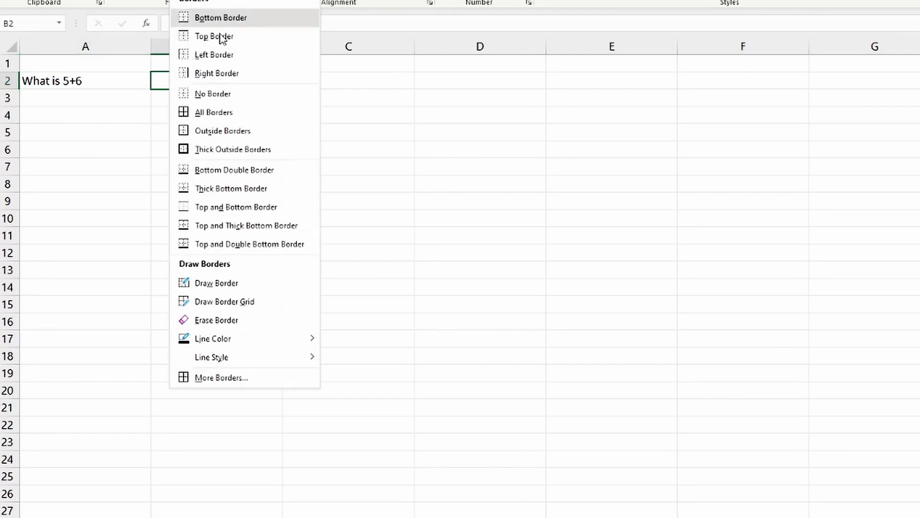
pyautogui.click(243, 149)
pyautogui.click(454, 162)
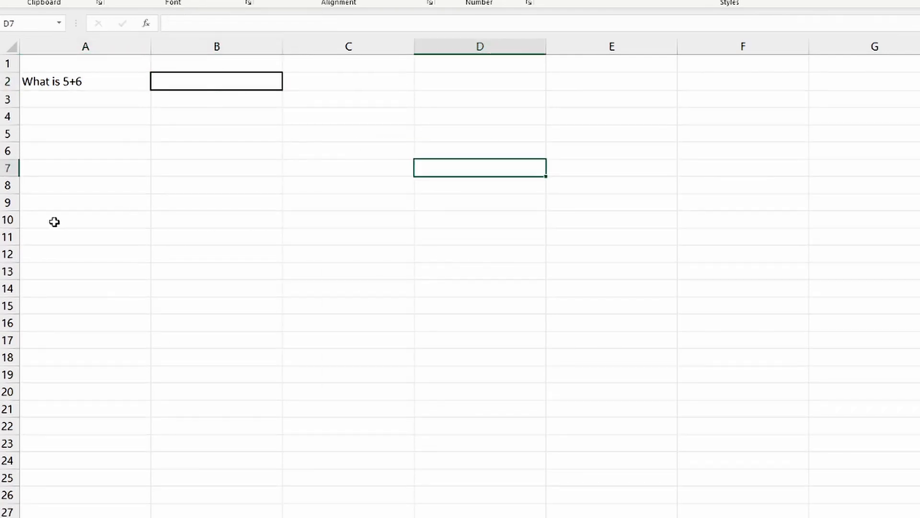
# Begin an IF formula in cell A4 with the logical test B2=11
pyautogui.click(68, 116)
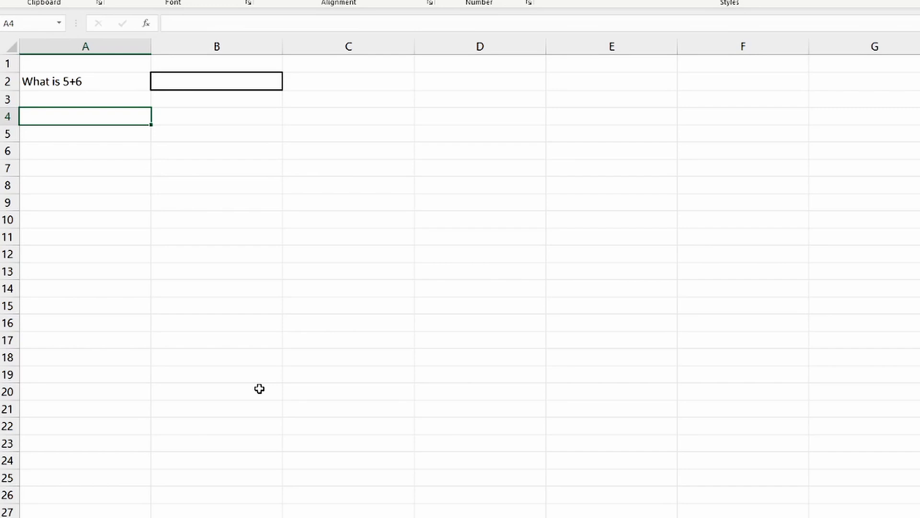
pyautogui.write('=if')
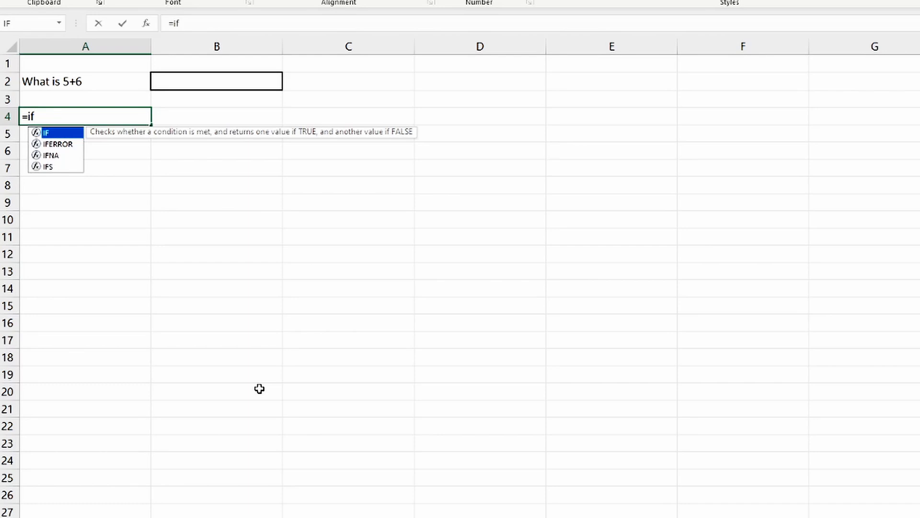
pyautogui.press('Tab')
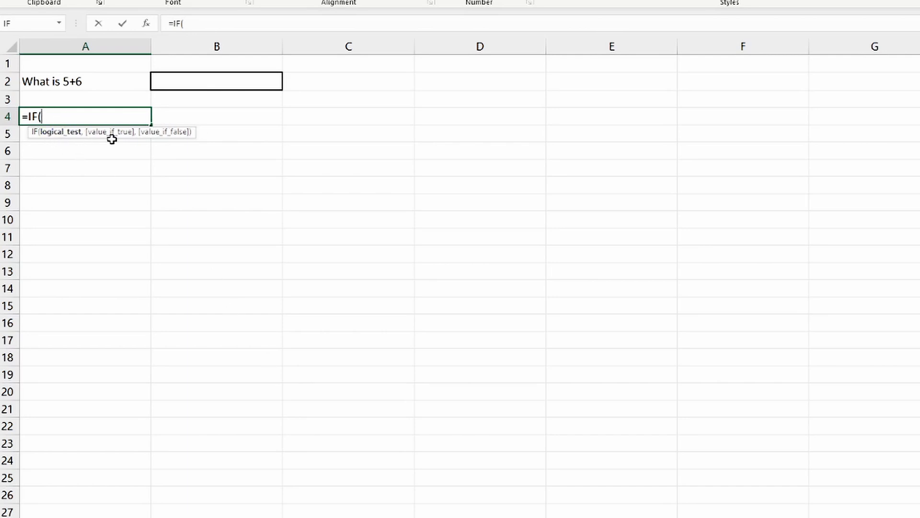
pyautogui.click(69, 139)
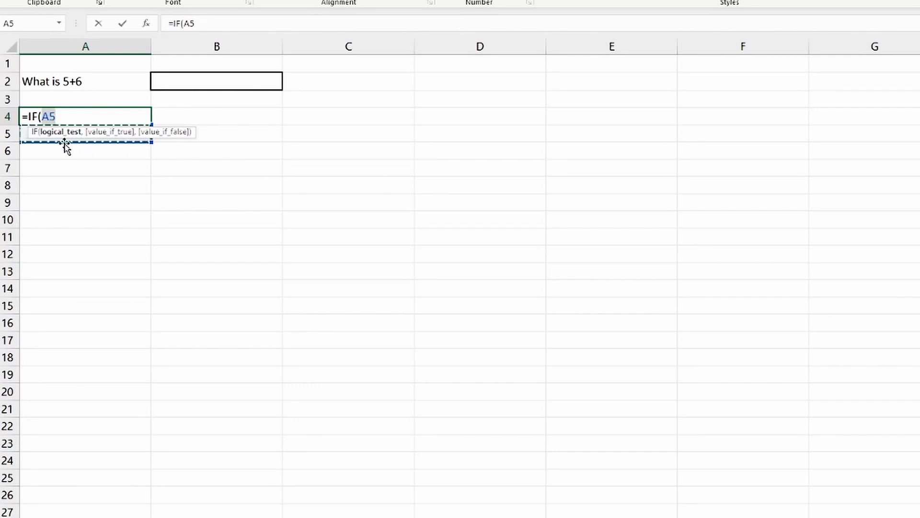
pyautogui.click(170, 82)
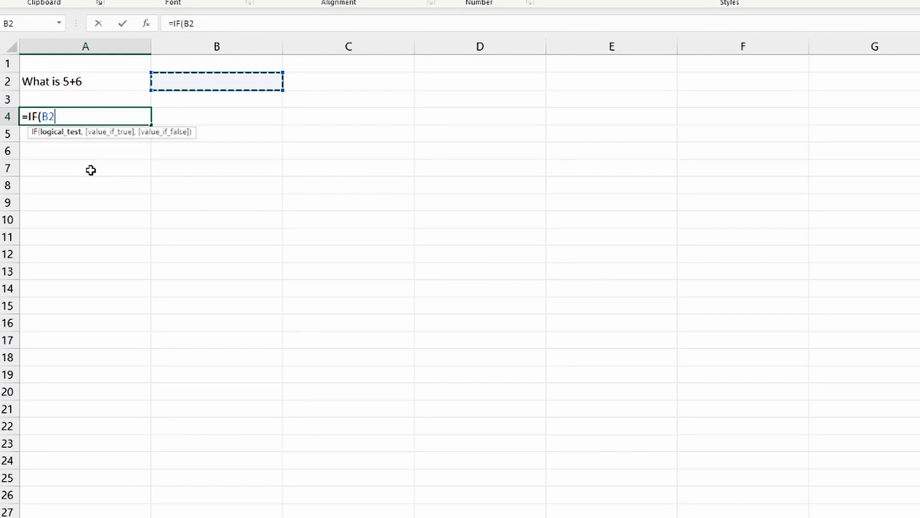
pyautogui.write('=11')
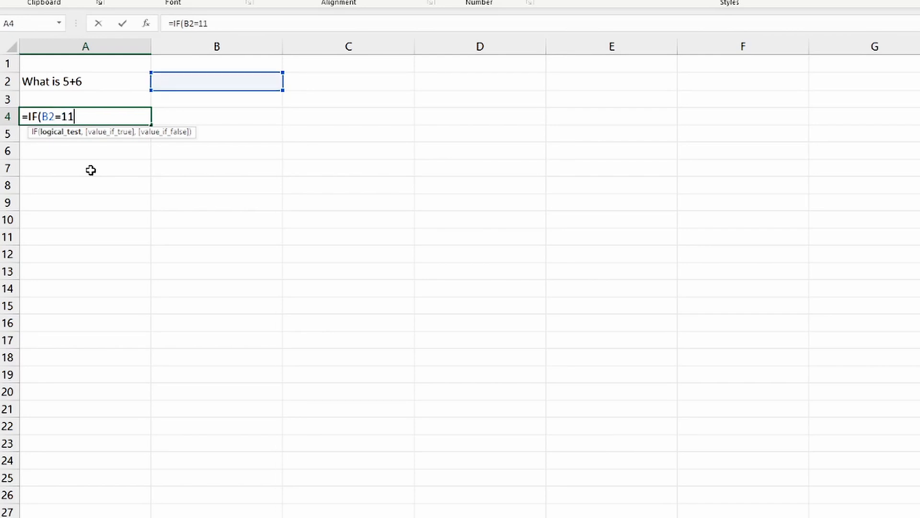
pyautogui.write(',')
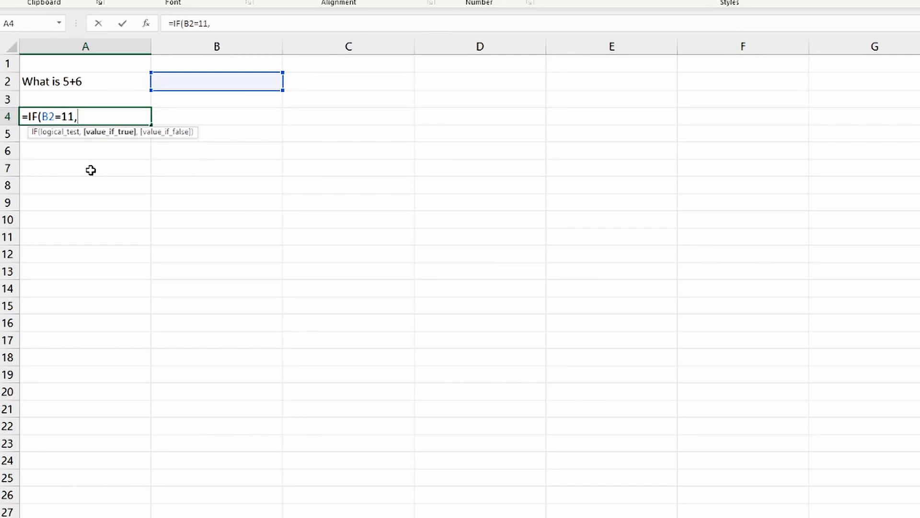
pyautogui.write('"Well Do')
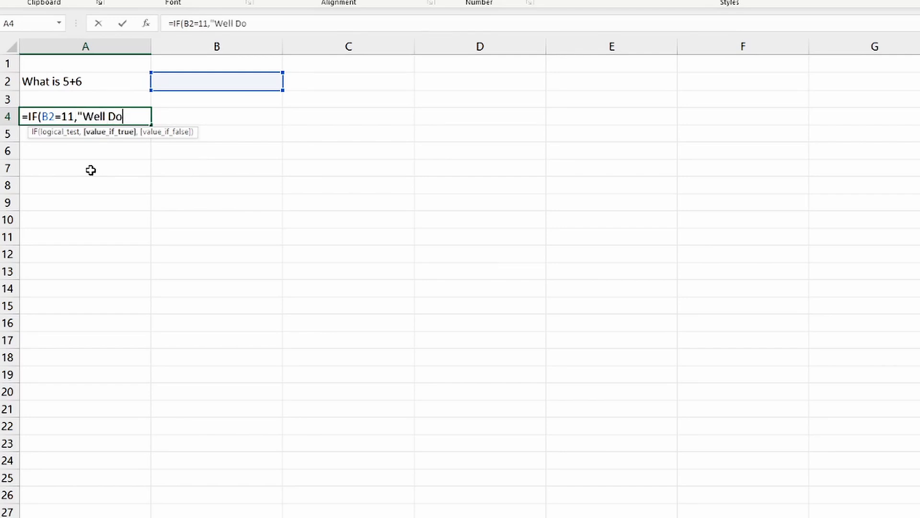
pyautogui.write('ne",')
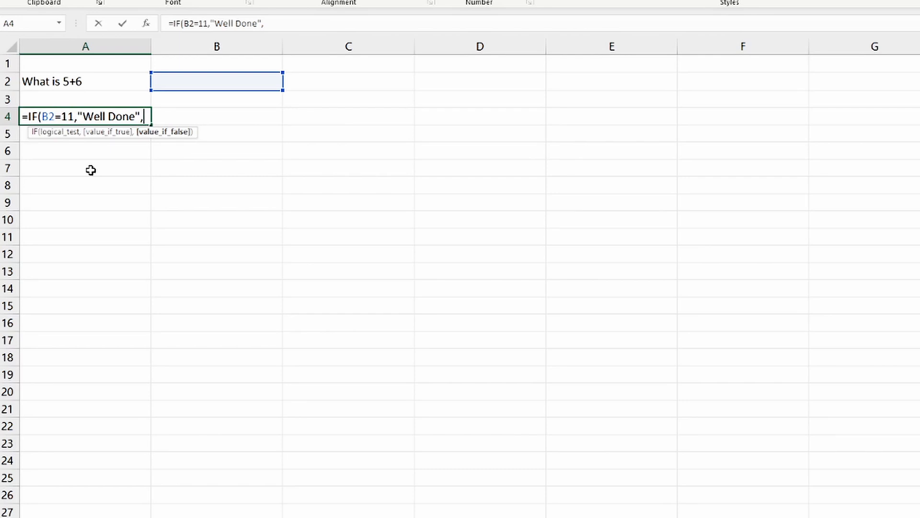
pyautogui.write('"Ty')
# Add "Well Done" as the value if true and "Try Again" as the value if false, and close the IF formula's bracket
pyautogui.press('BackSpace')
pyautogui.write('ry Again"')
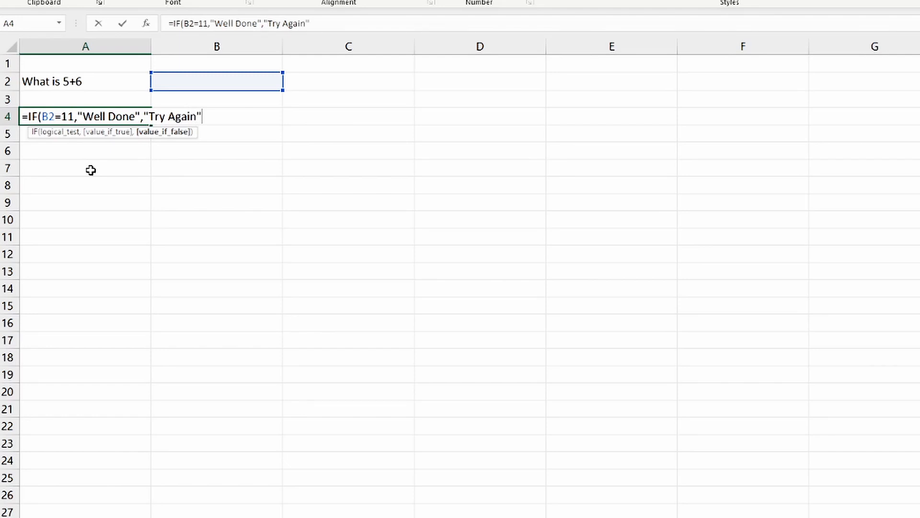
pyautogui.write(')')
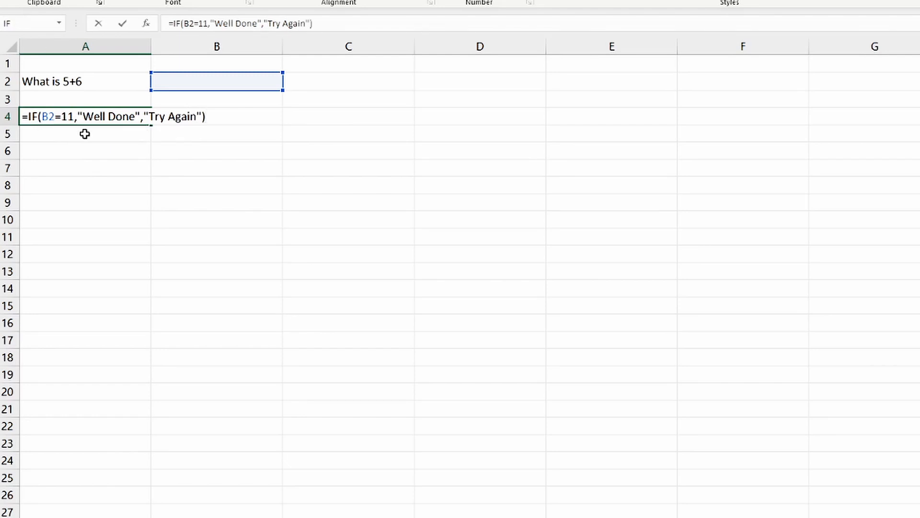
# Review the logical test, value-if-true and value-if-false arguments of the IF formula, and commit it in cell A4
pyautogui.click(48, 117)
pyautogui.click(58, 132)
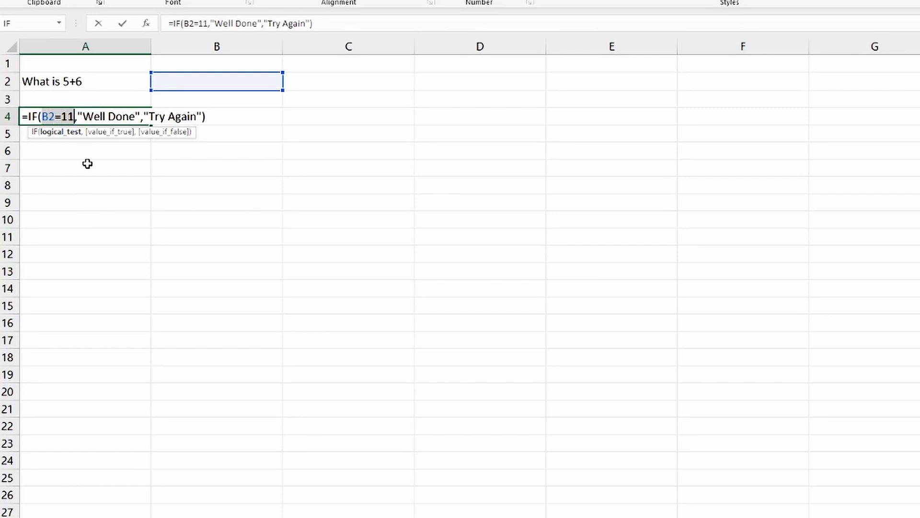
pyautogui.click(107, 132)
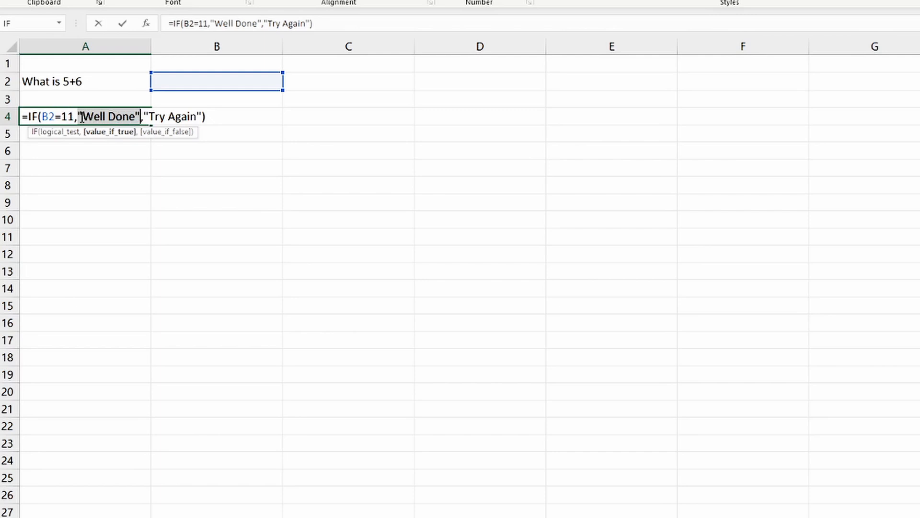
pyautogui.click(162, 134)
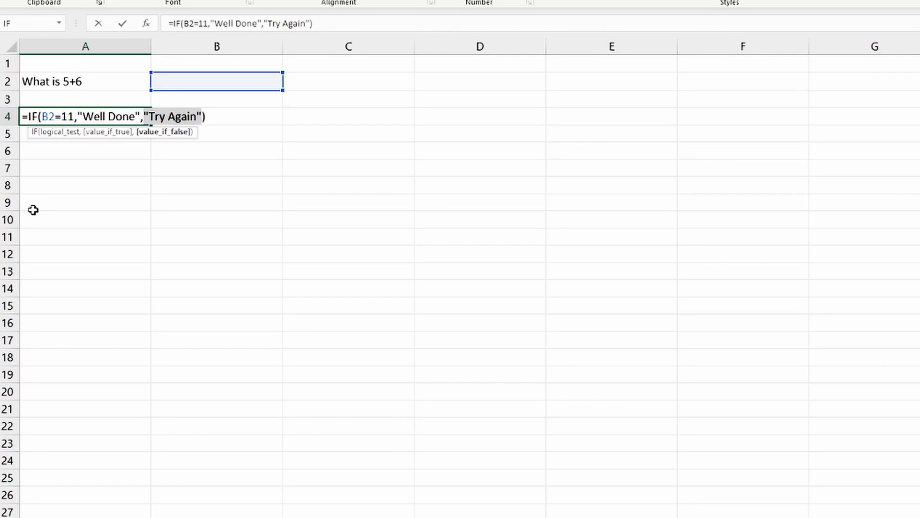
pyautogui.press('Return')
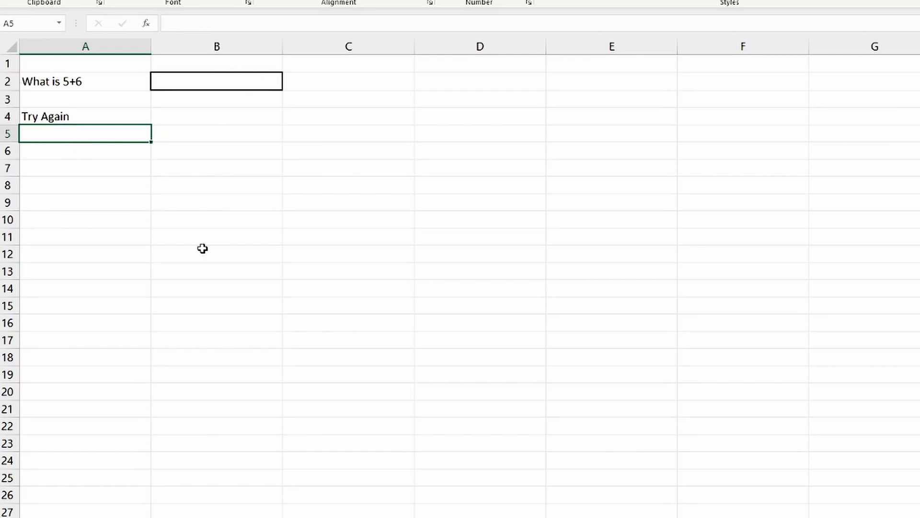
# Test the IF formula by entering 11 in cell B2 and inspect the feedback cell A4
pyautogui.click(221, 84)
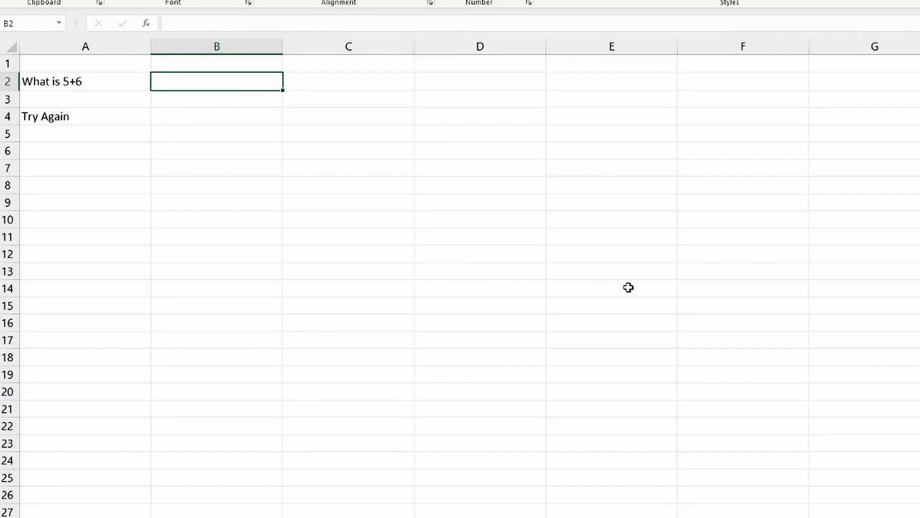
pyautogui.write('11')
pyautogui.press('Return')
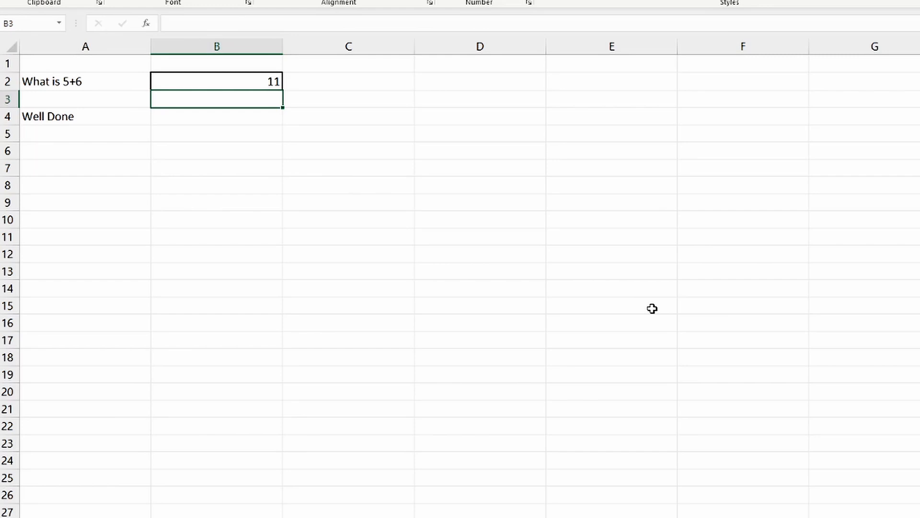
pyautogui.click(110, 116)
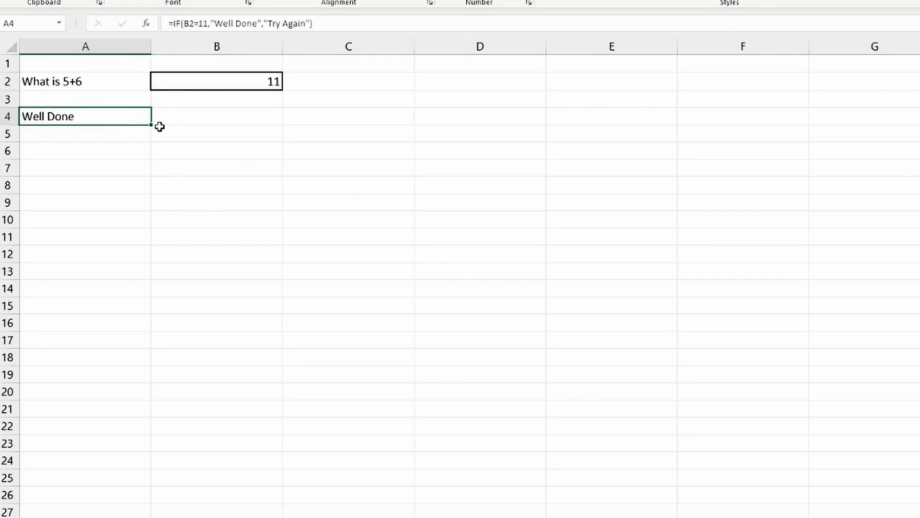
# Clear the answer from cell B2
pyautogui.click(211, 82)
pyautogui.press('Delete')
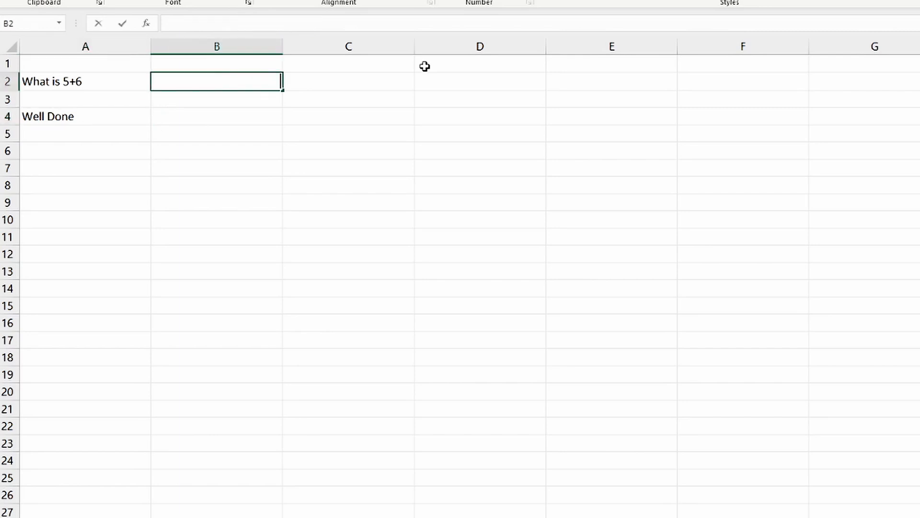
pyautogui.click(387, 120)
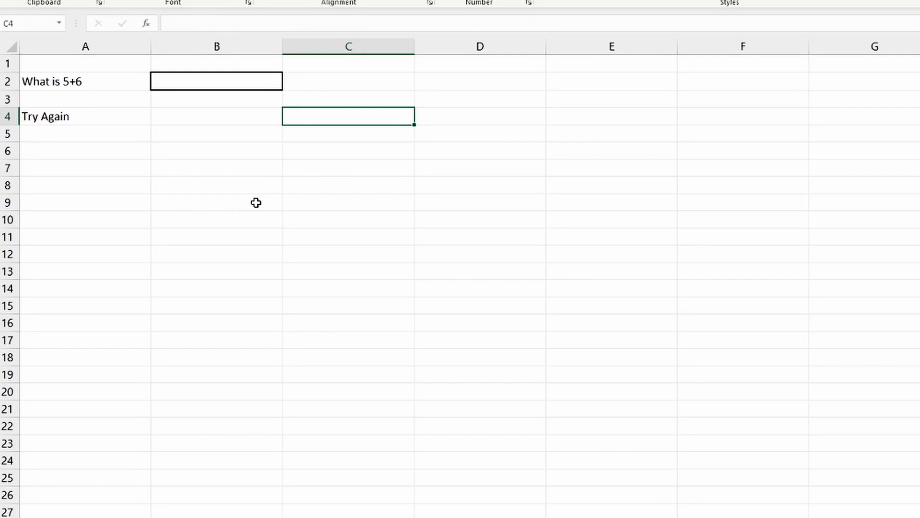
# Edit the formula in A4 to add an outer IF before the existing one, with the logical test B2=""
pyautogui.click(112, 117)
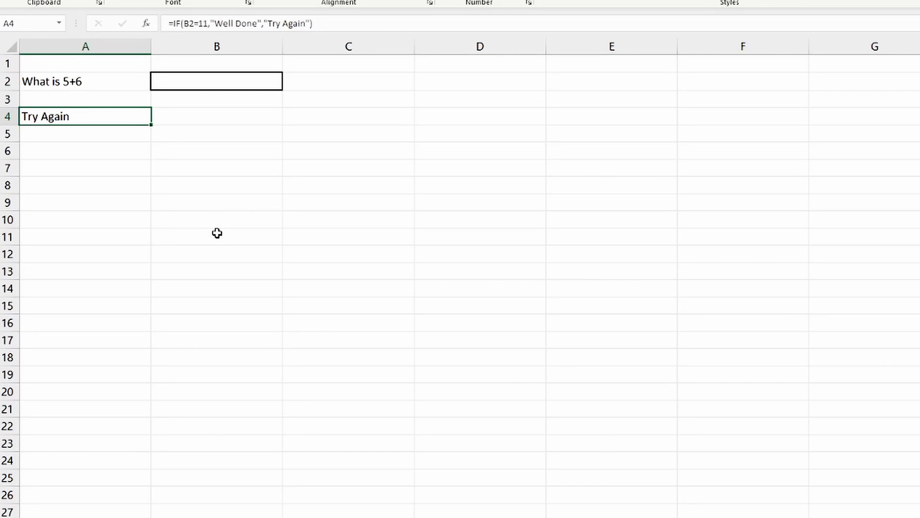
pyautogui.click(174, 24)
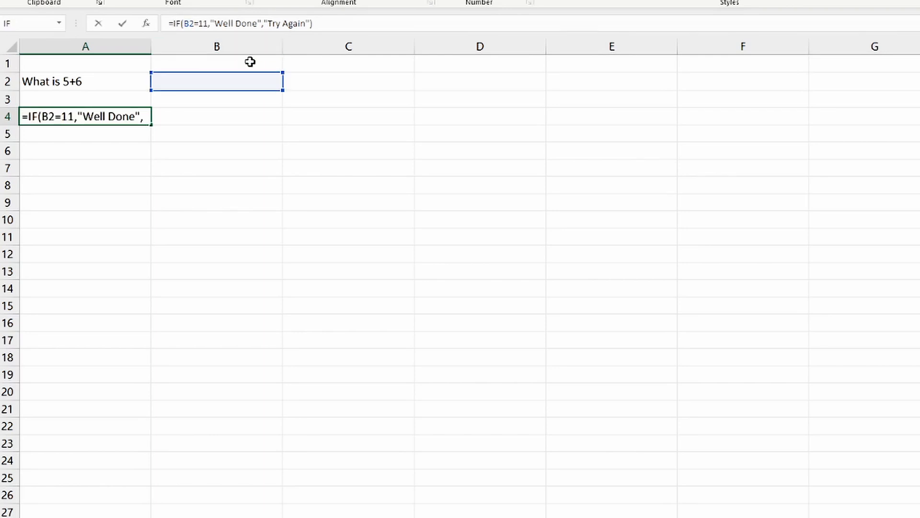
pyautogui.write('if')
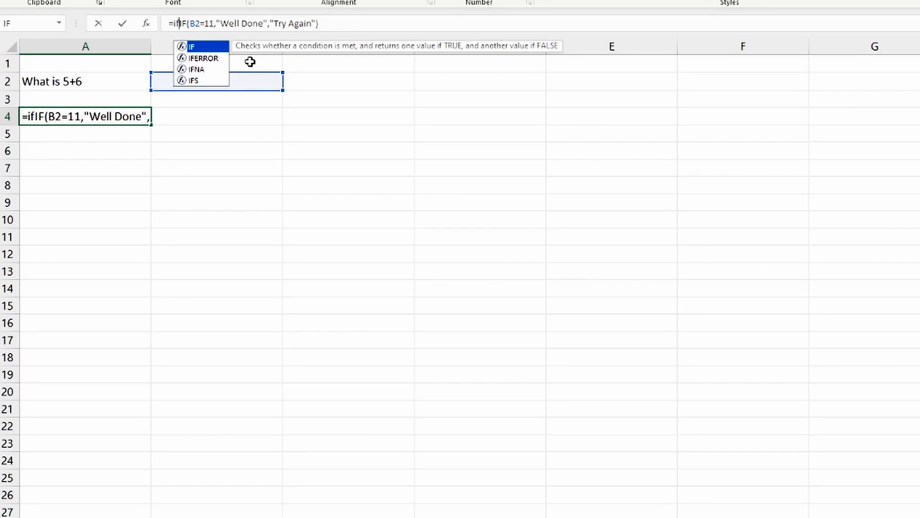
pyautogui.write('(')
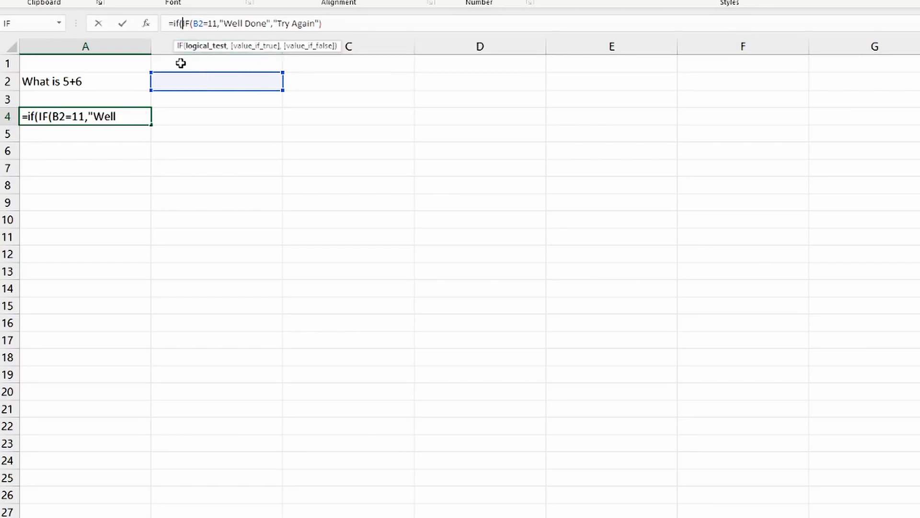
pyautogui.click(196, 80)
pyautogui.write('=')
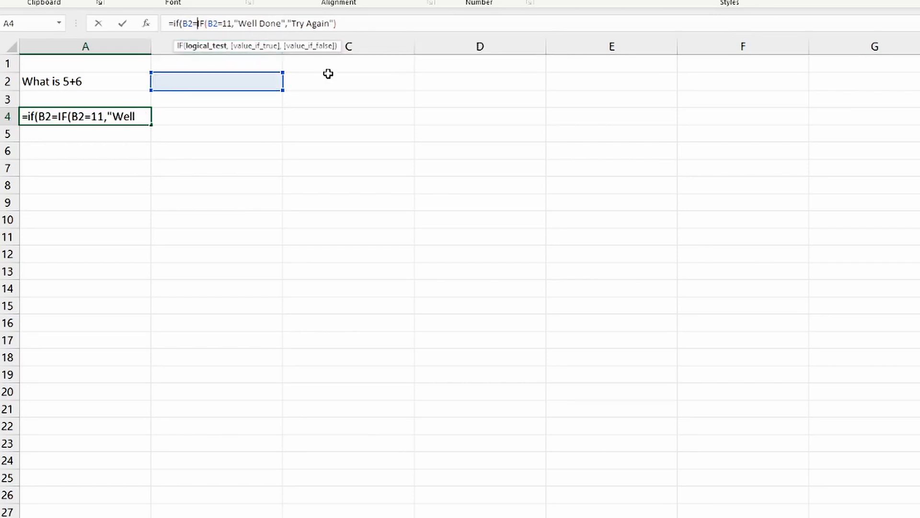
pyautogui.write('""')
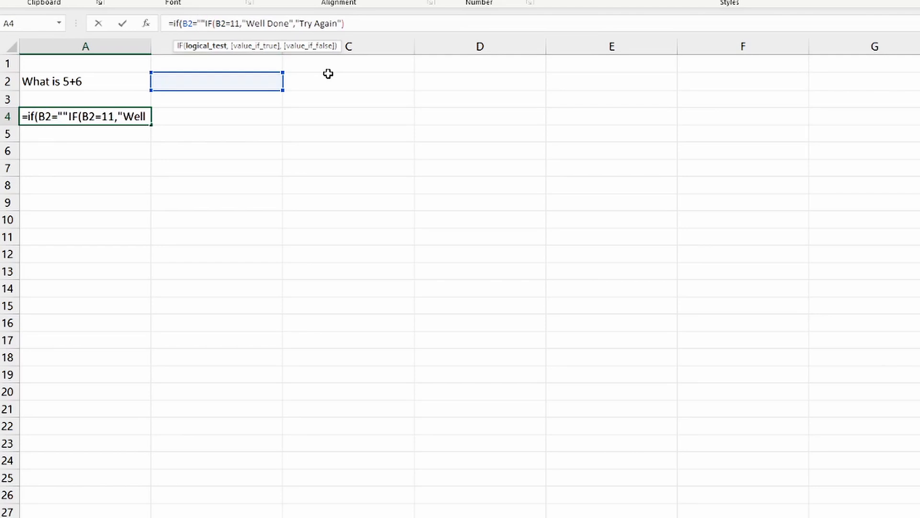
pyautogui.write(',')
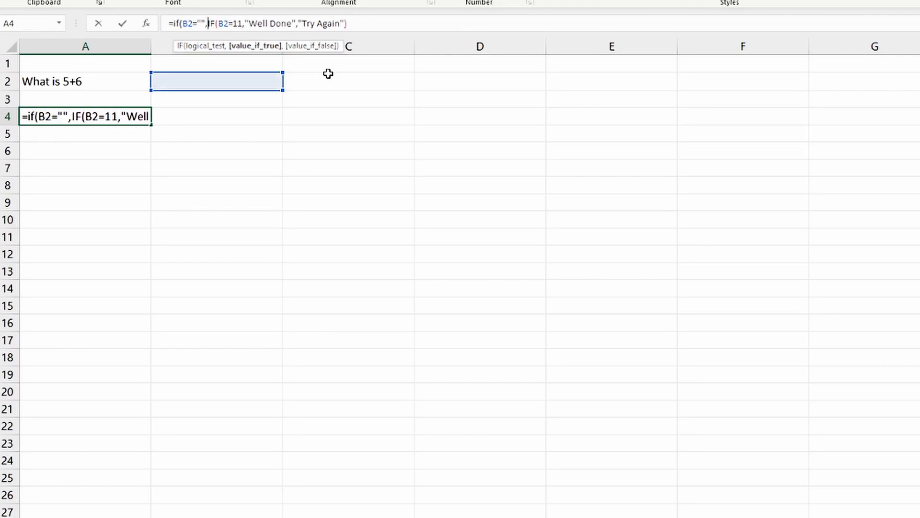
pyautogui.write('"')
pyautogui.write('Enter a')
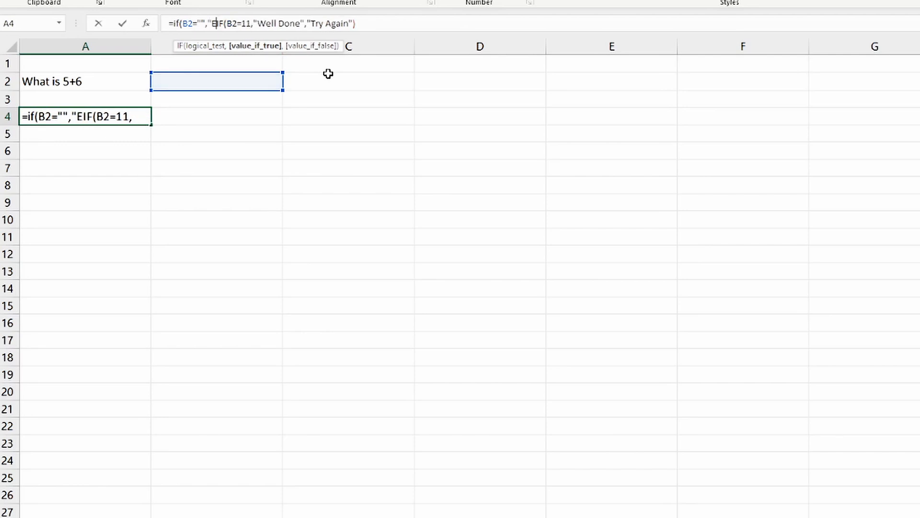
pyautogui.write('nswer ')
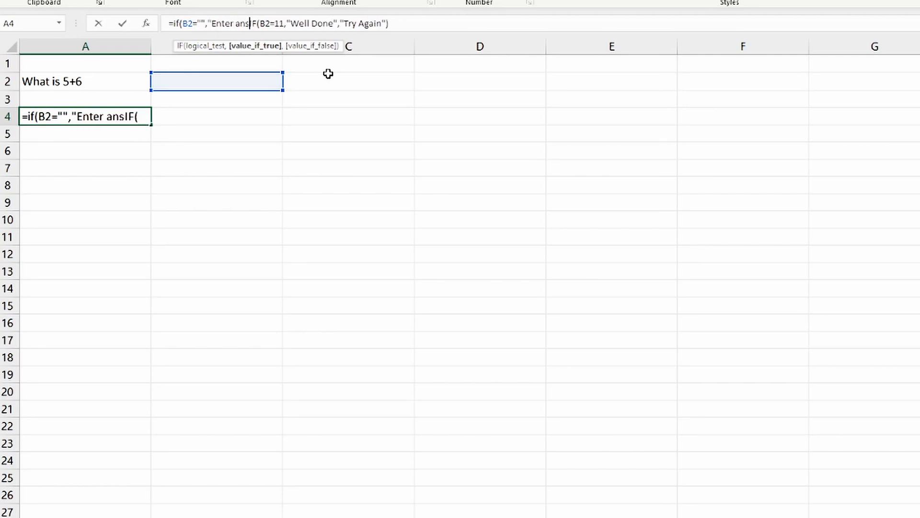
pyautogui.write('in ')
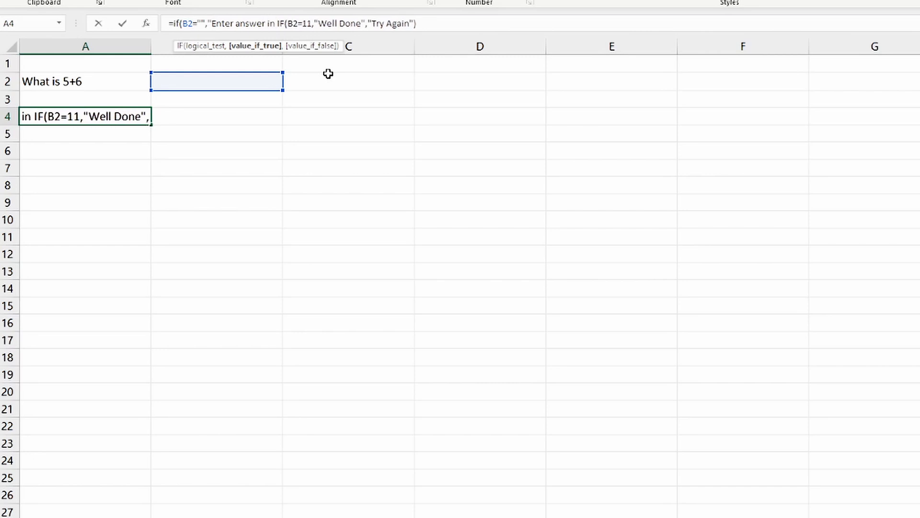
pyautogui.write('B')
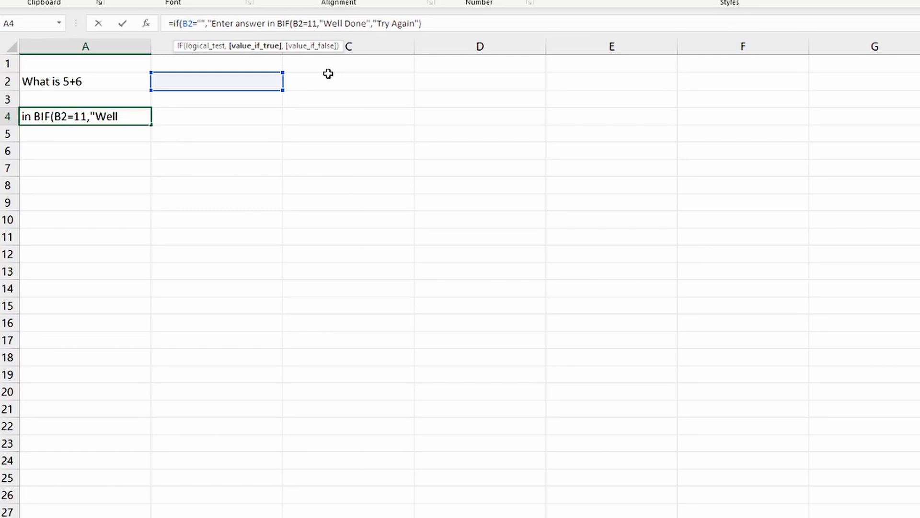
pyautogui.write('2')
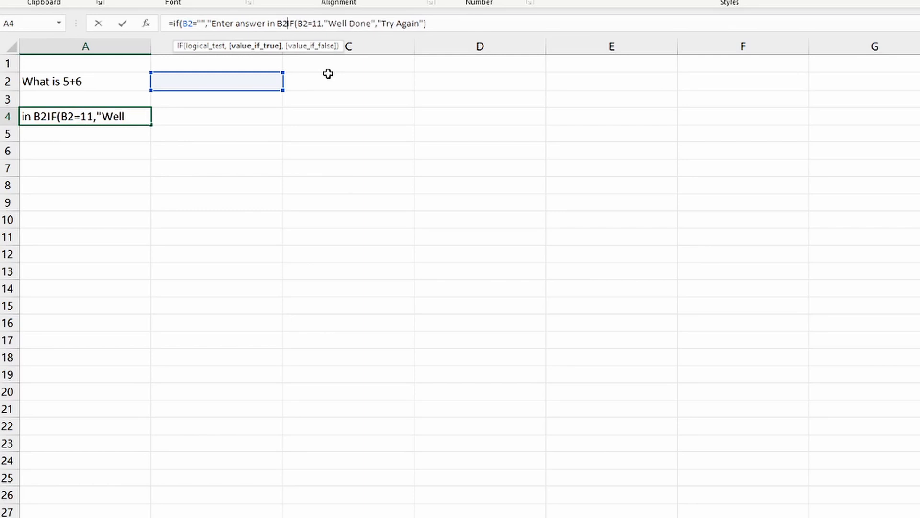
pyautogui.write('"')
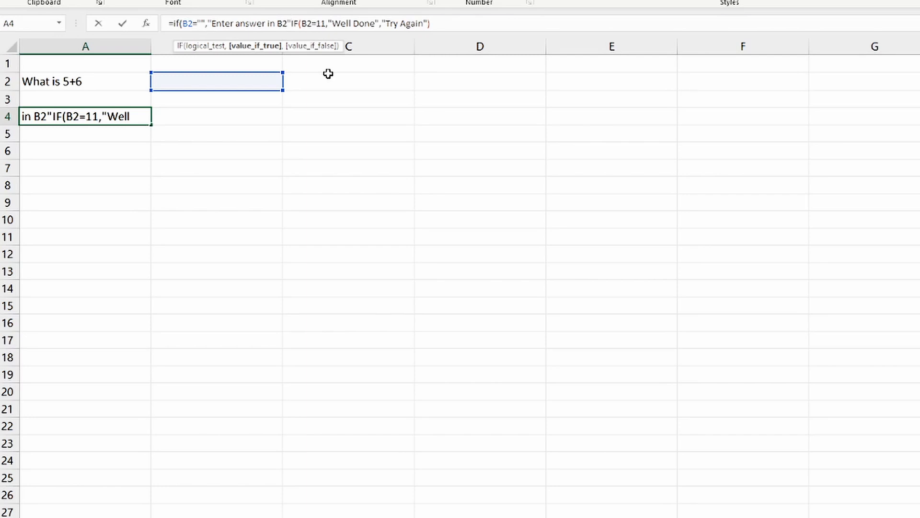
pyautogui.write(',')
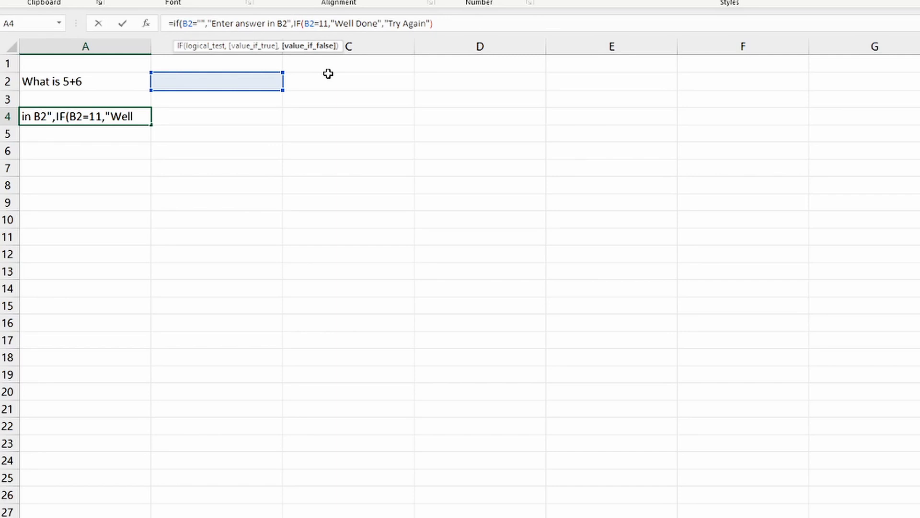
# Replace "Try Again" in the A4 formula with a nested IF that tests b2<11 and returns "Too Low" when true
pyautogui.moveTo(385, 24); pyautogui.dragTo(433, 23)
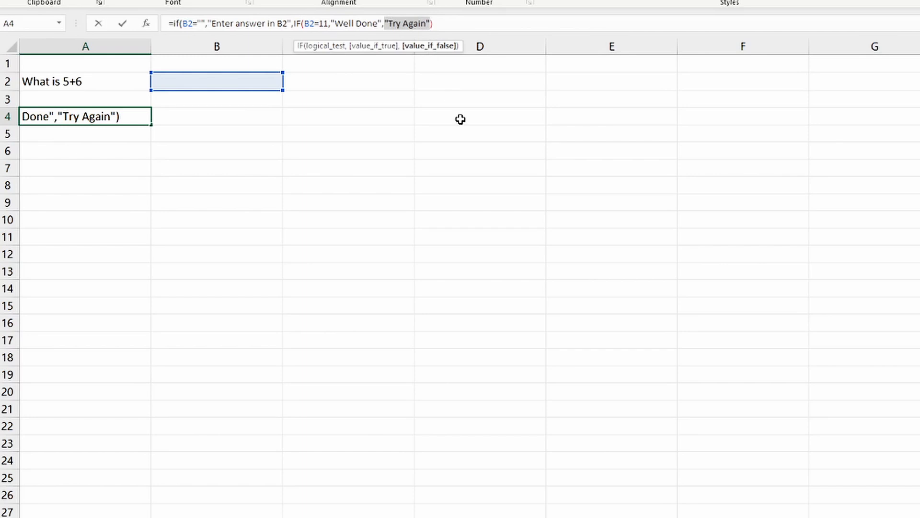
pyautogui.write('if')
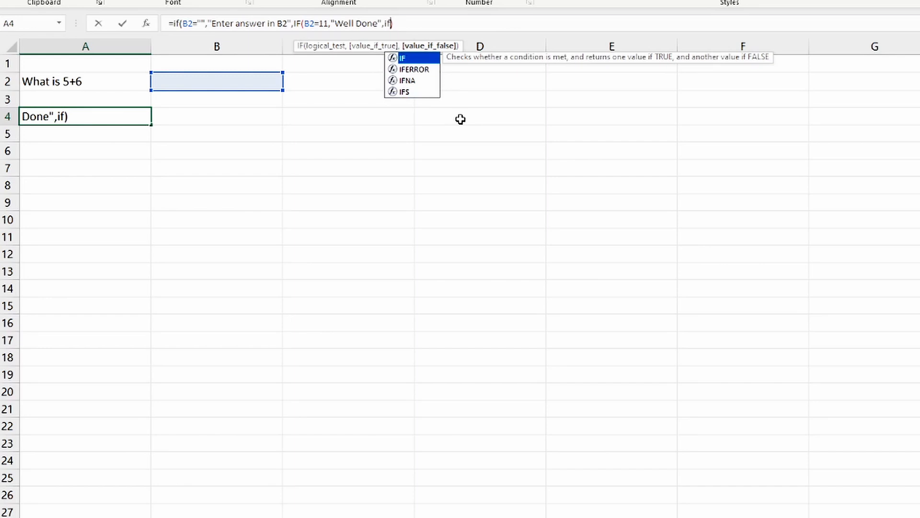
pyautogui.write('(b2')
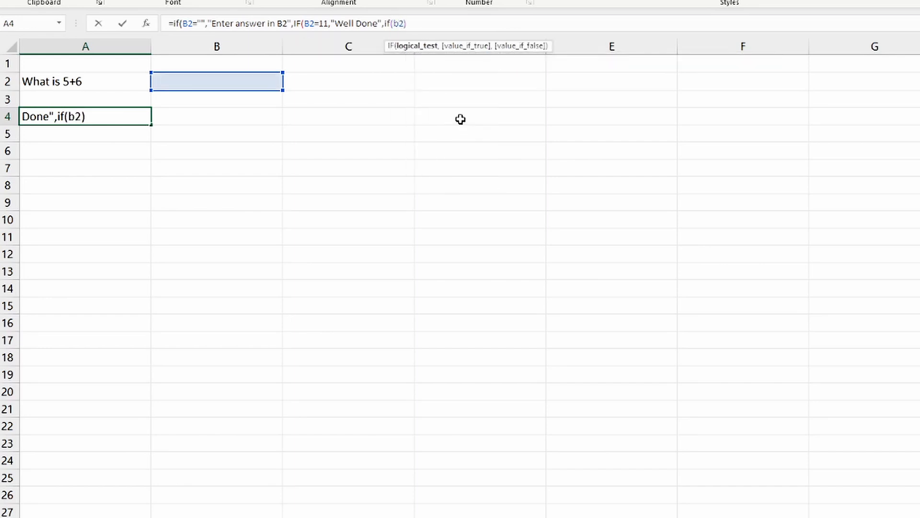
pyautogui.write('<')
pyautogui.write('11')
pyautogui.write(',"T')
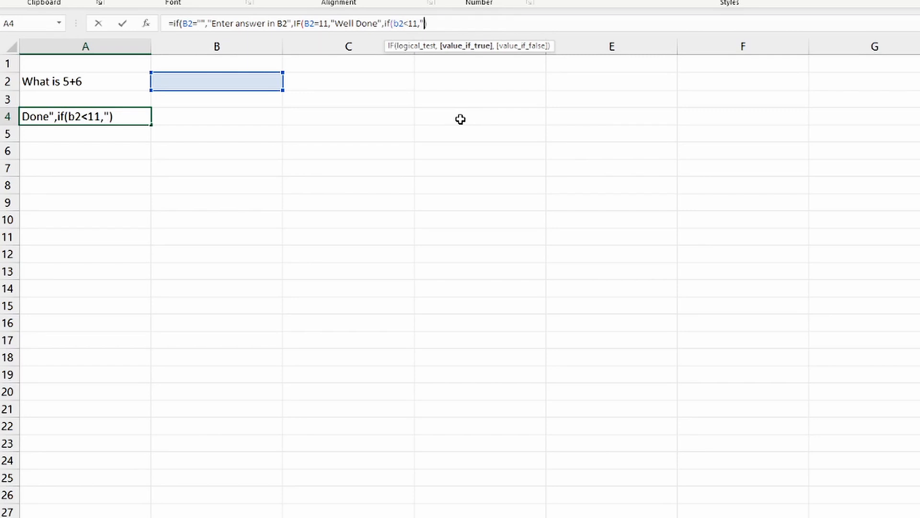
pyautogui.write('oo Lo')
pyautogui.write('e"')
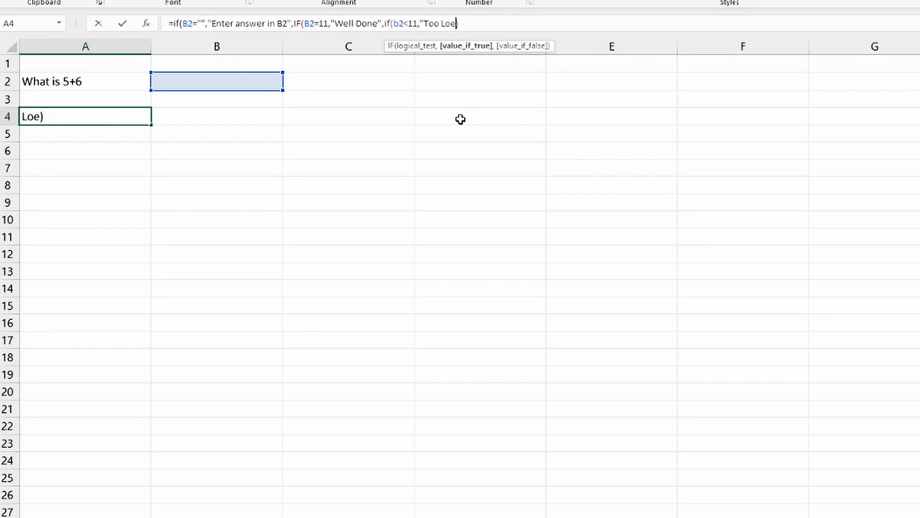
pyautogui.press('BackSpace')
pyautogui.press('BackSpace')
pyautogui.write('w",')
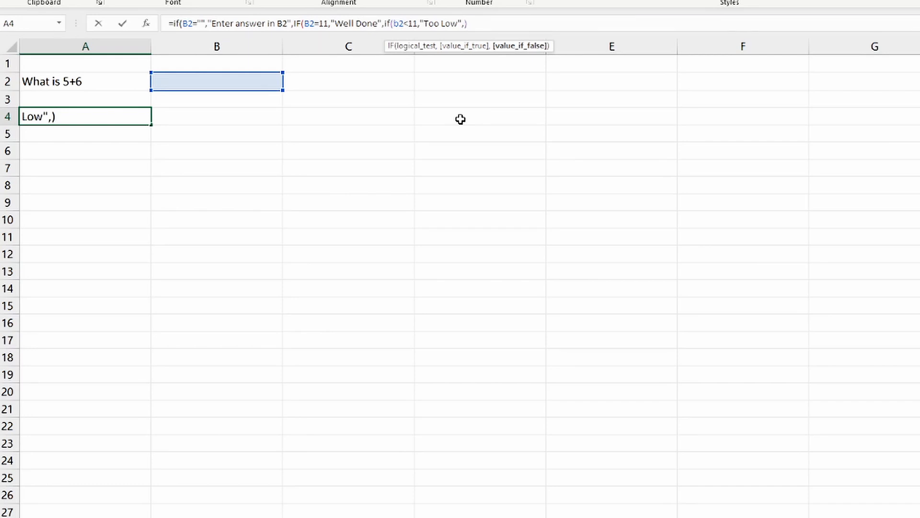
pyautogui.write('if')
# Add another nested IF as the value-if-false of the b2<11 test, testing b2>11 and returning "Too High" when true
pyautogui.press('Tab')
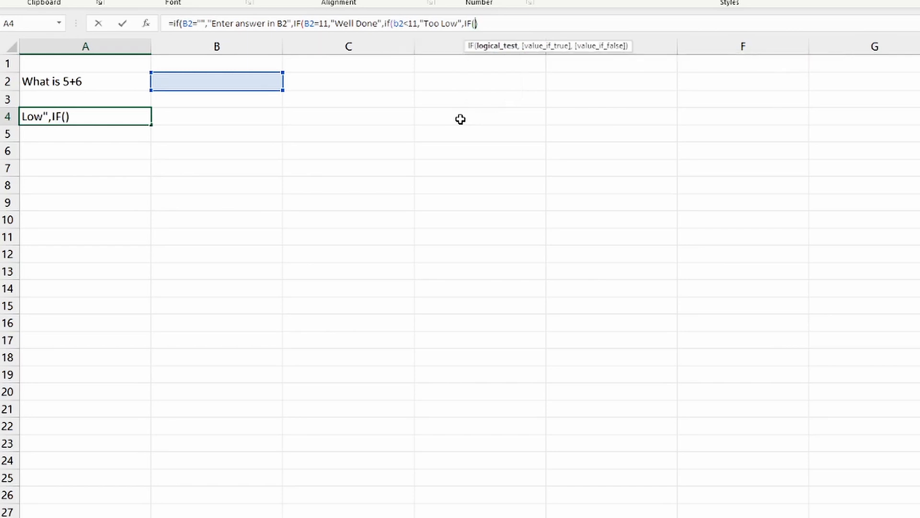
pyautogui.write('b2')
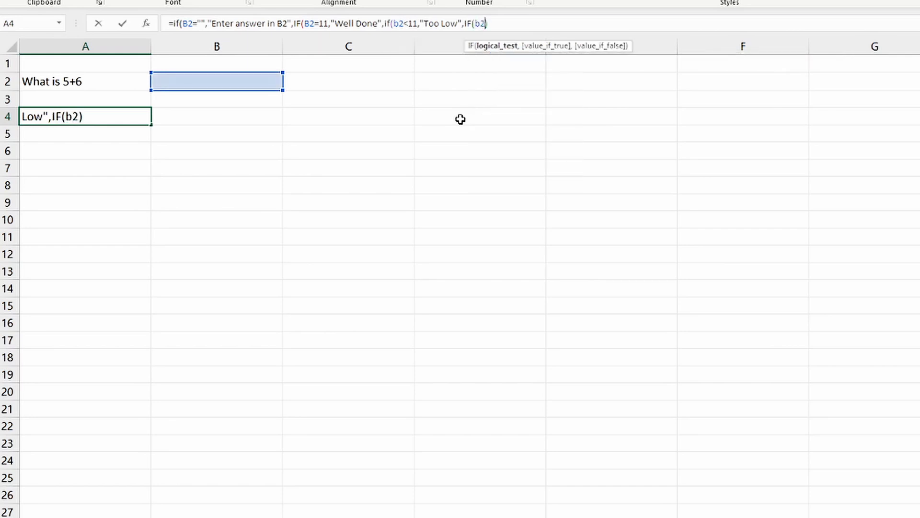
pyautogui.write('>11,')
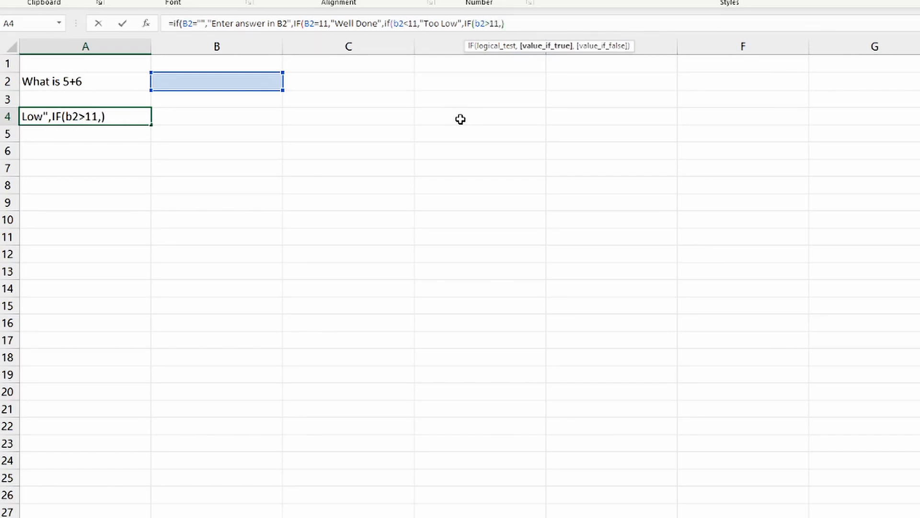
pyautogui.write('"Too')
pyautogui.write(' Hig')
pyautogui.write('h")')
pyautogui.press('Left')
pyautogui.write('"')
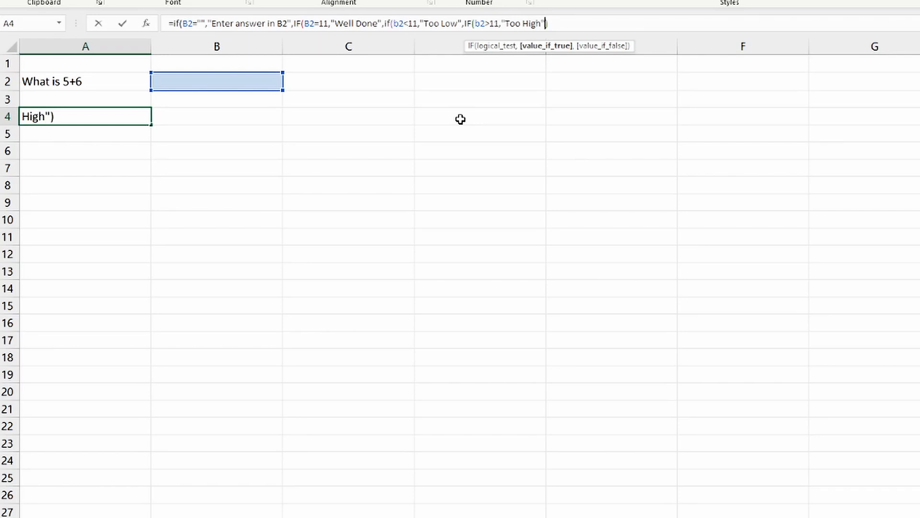
pyautogui.write(',')
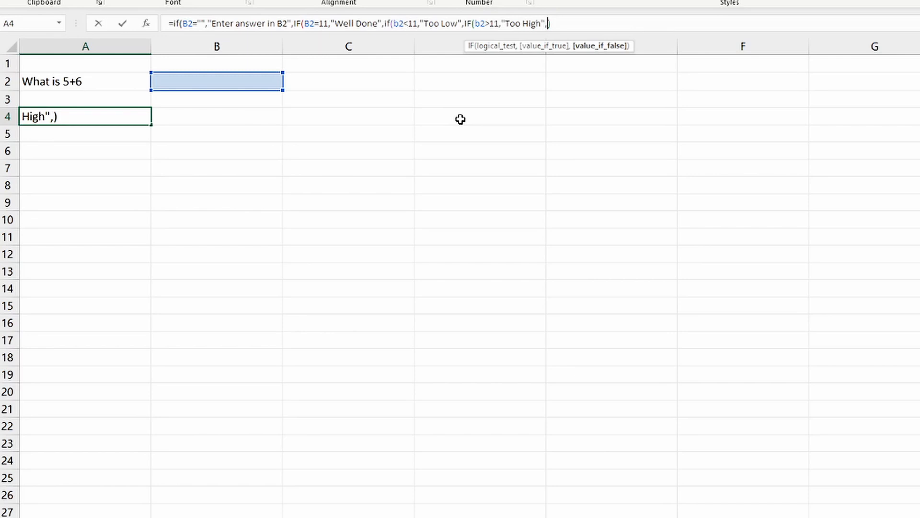
# Set the innermost IF's value-if-false to empty text "", close all four IF functions and commit the formula in A4
pyautogui.write('""')
pyautogui.write('))')
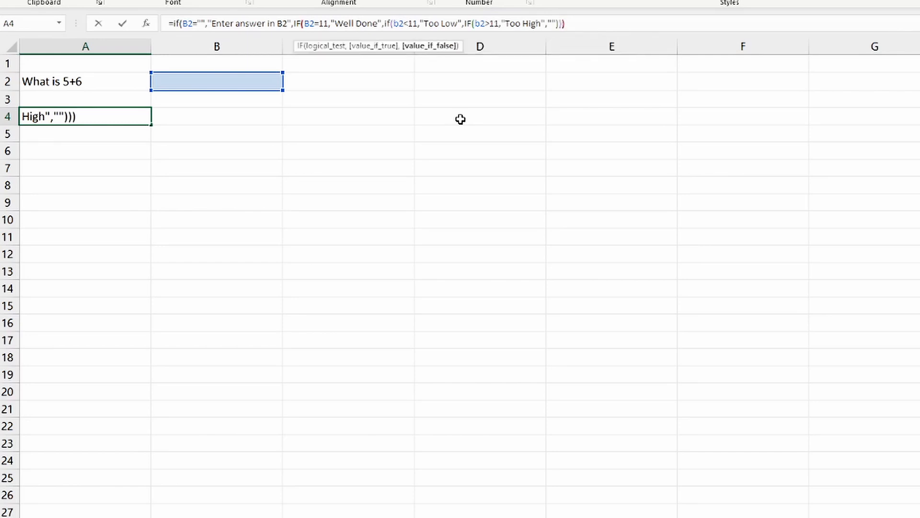
pyautogui.write(')')
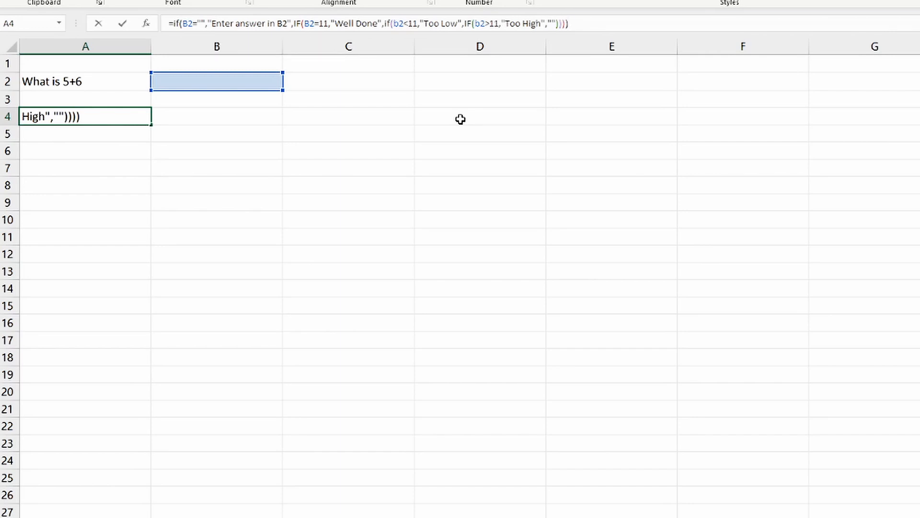
pyautogui.press('Return')
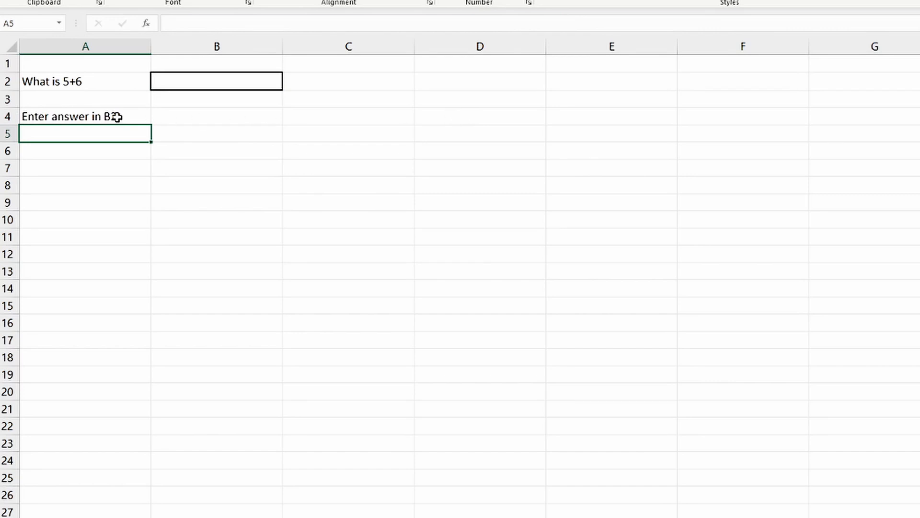
# Test the feedback formula in A4 with the incorrect answers 8 and 14 in cell B2
pyautogui.click(197, 83)
pyautogui.write('8')
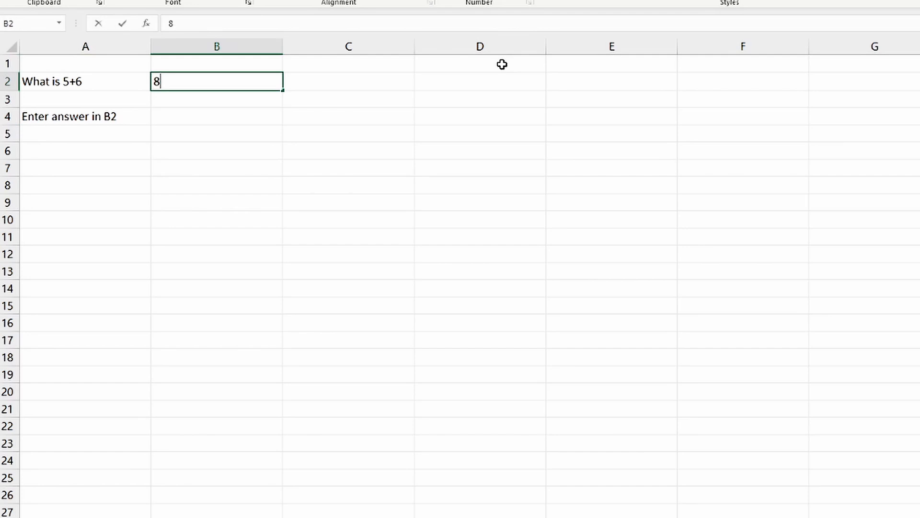
pyautogui.press('Return')
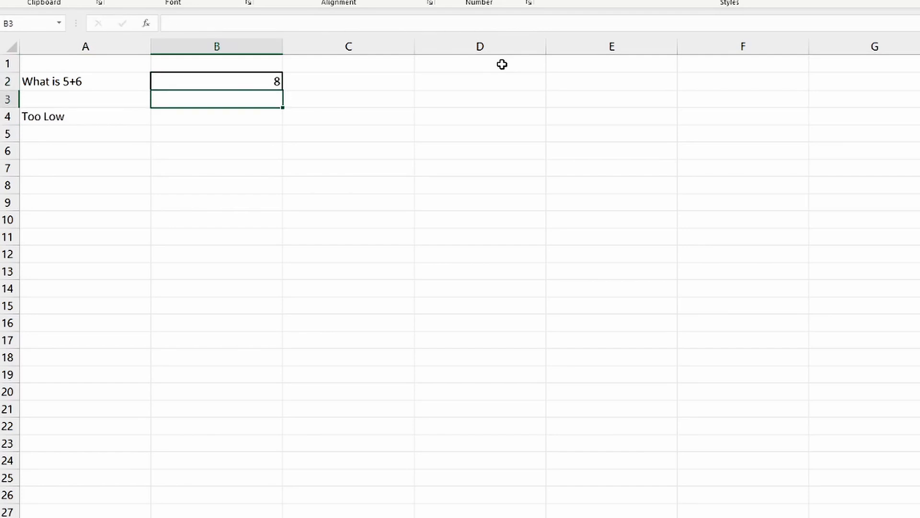
pyautogui.press('Up')
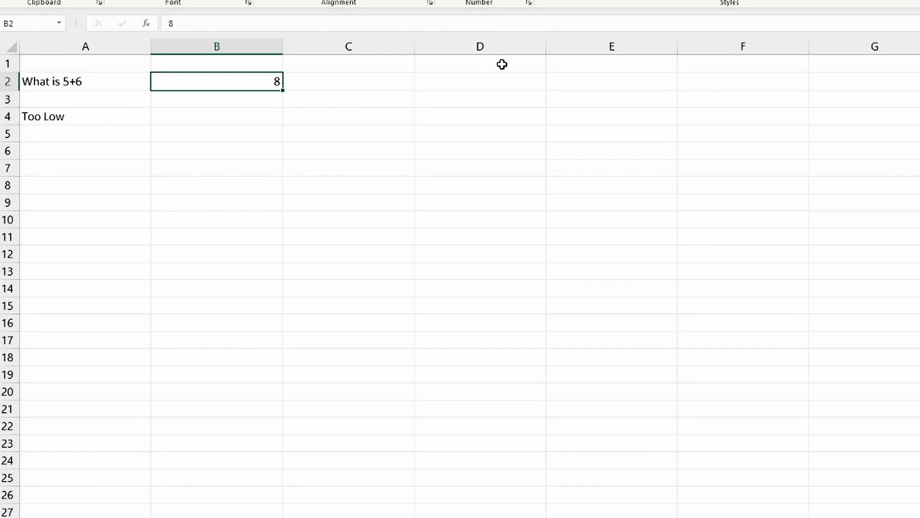
pyautogui.write('14')
pyautogui.press('Return')
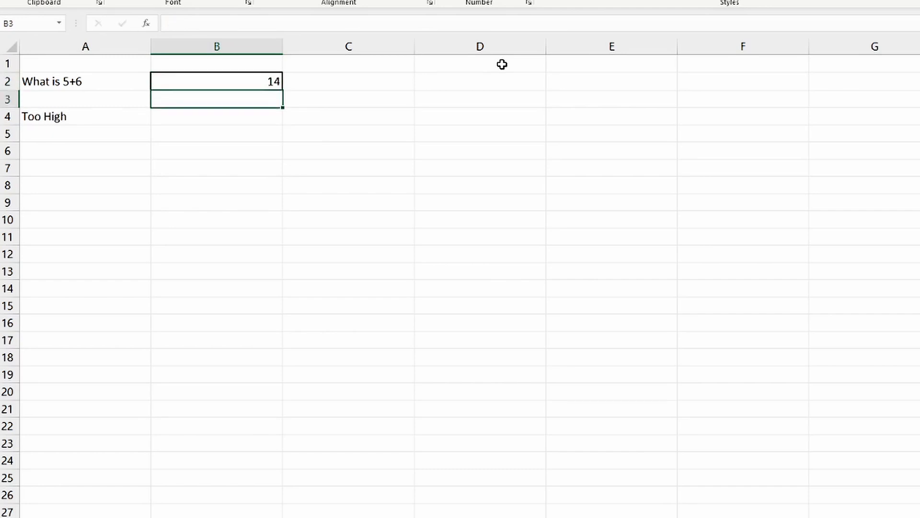
# Enter the correct answer 11 in cell B2 to test the nested IF feedback
pyautogui.press('Up')
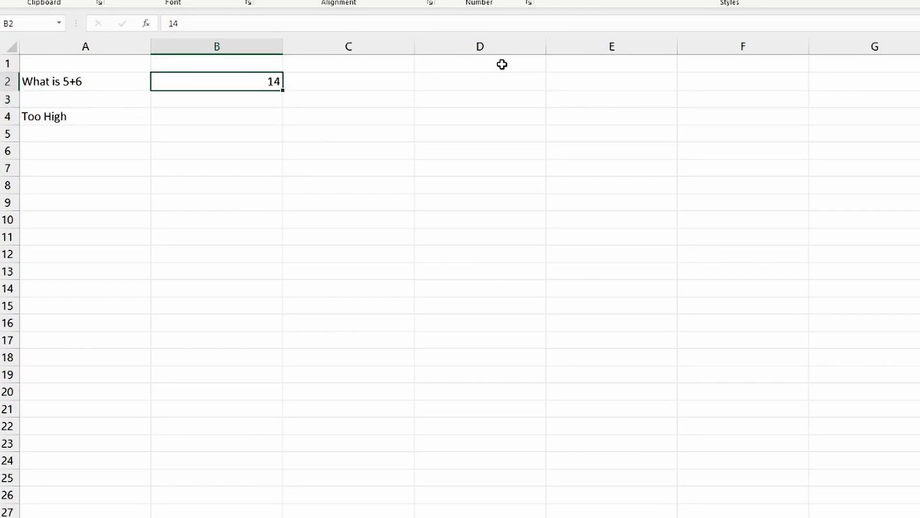
pyautogui.write('11')
pyautogui.press('Return')
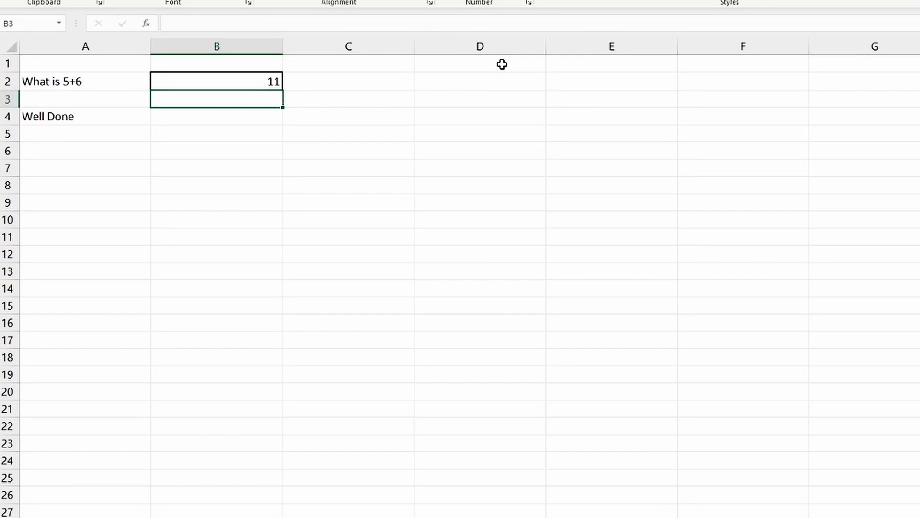